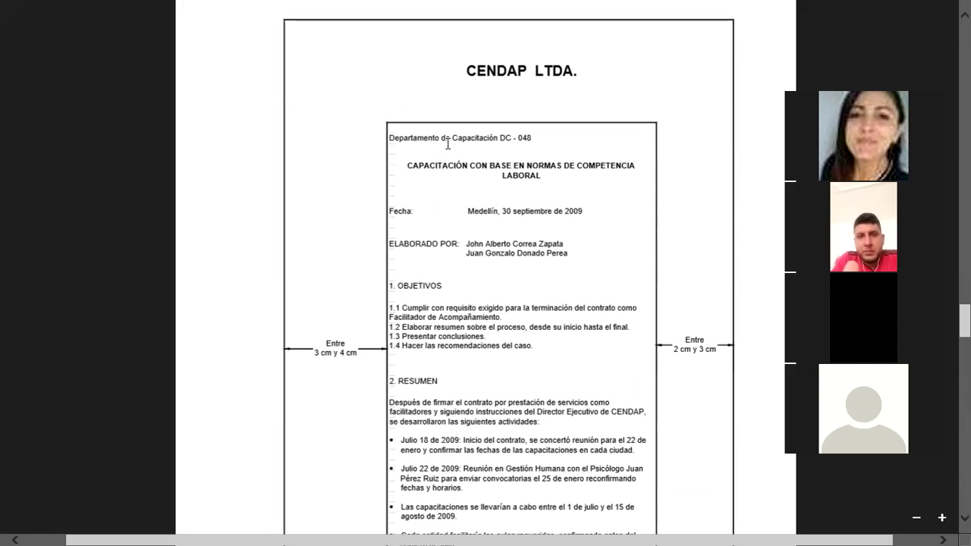
- Examine the executive summary example in Figura 18 of the GTC 185 guide and switch to the Elaboración de informe task in the browser
scroll(448, 143, down, 1)
scroll(448, 144, down, 10)
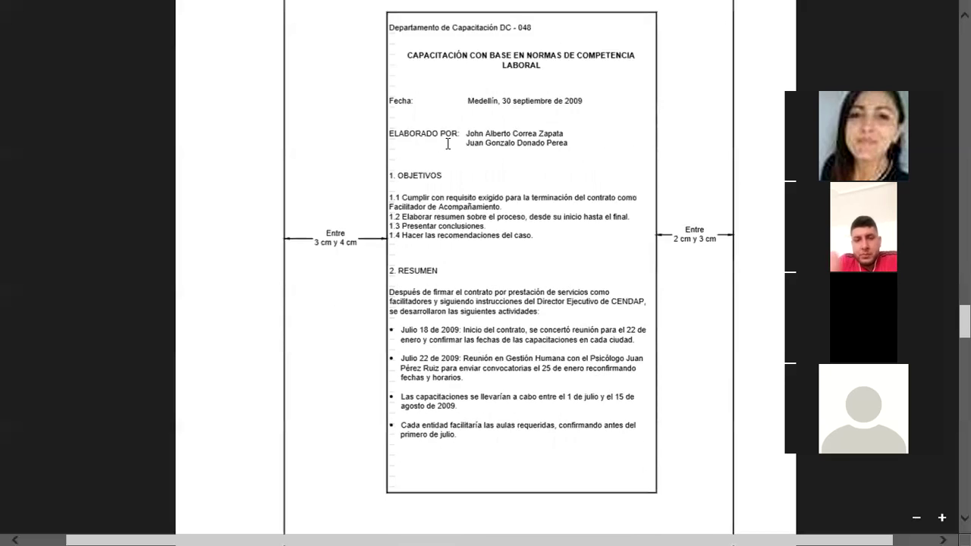
scroll(447, 143, down, 2)
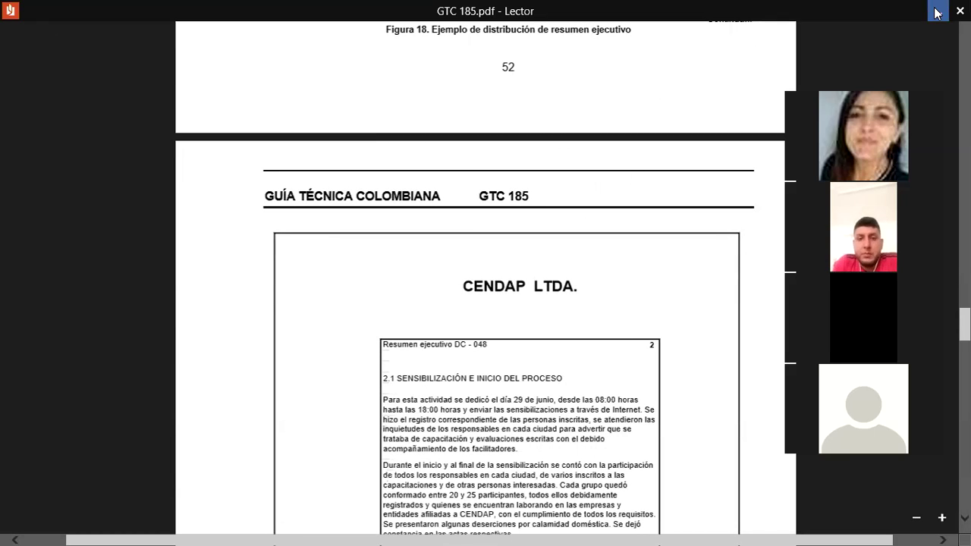
click(938, 12)
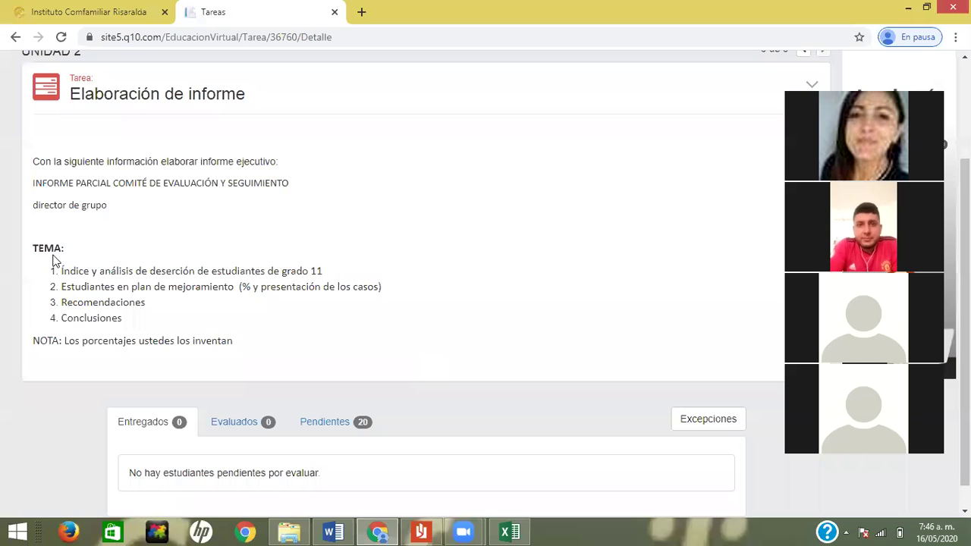
- Examine the heading, objectives and summary sections of the guide's executive summary example in Lector against the topics of the browser task
click(421, 530)
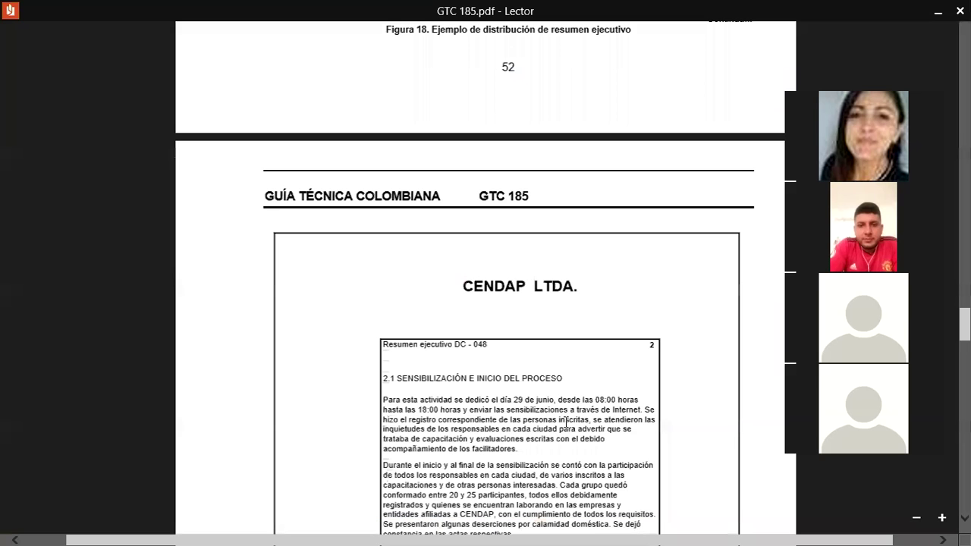
scroll(566, 423, up, 5)
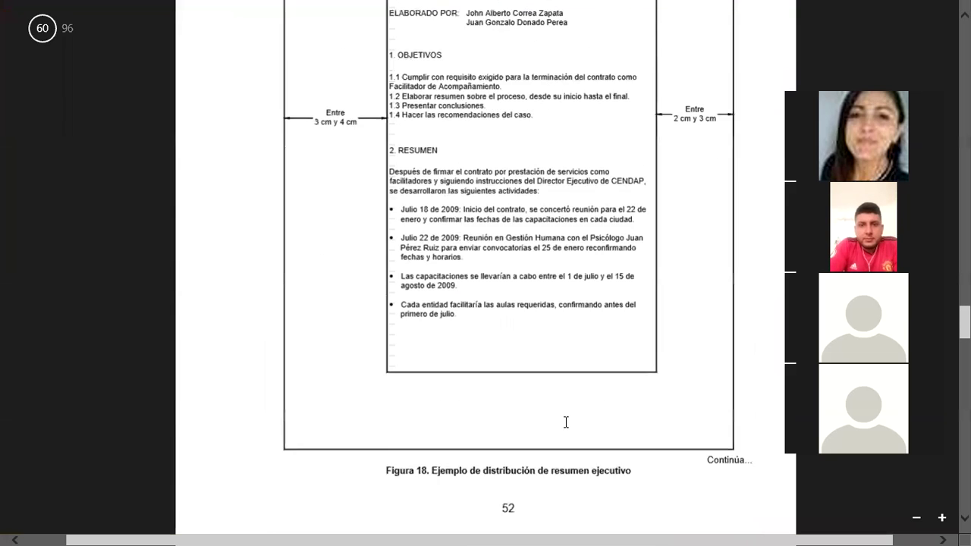
scroll(566, 423, up, 1)
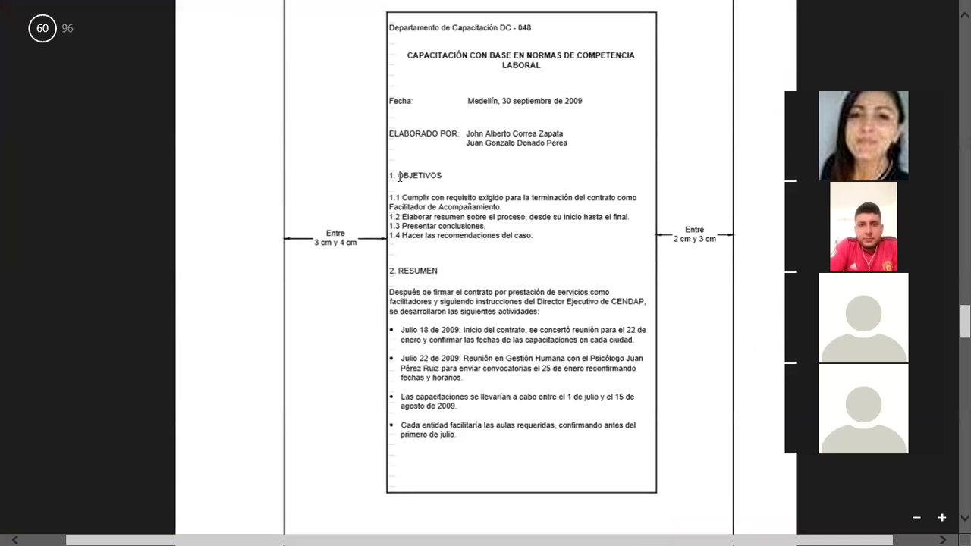
scroll(416, 239, up, 1)
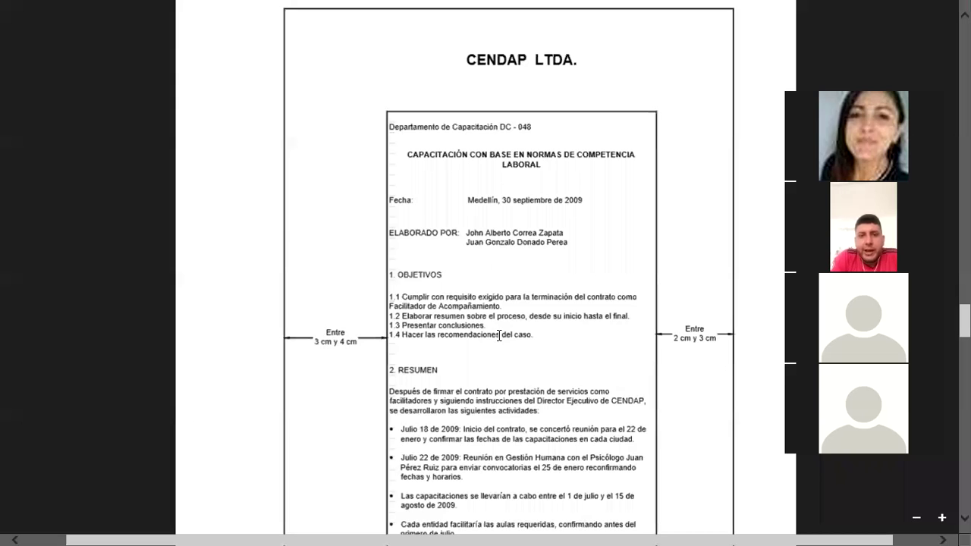
scroll(549, 356, down, 1)
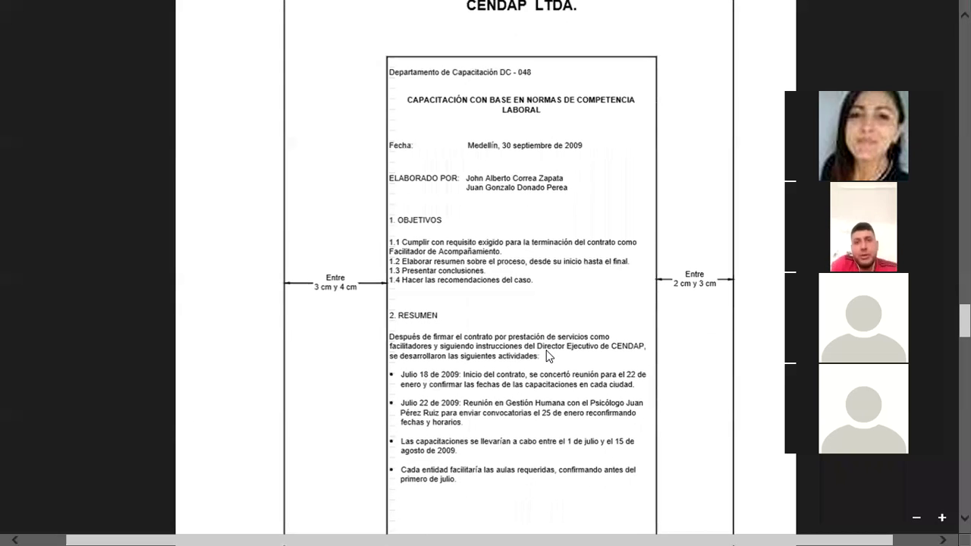
click(934, 10)
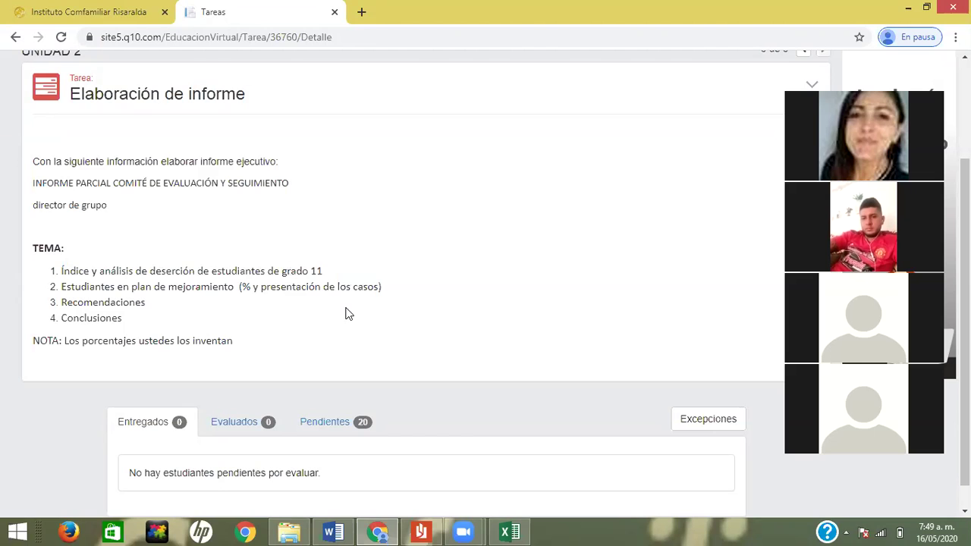
click(423, 530)
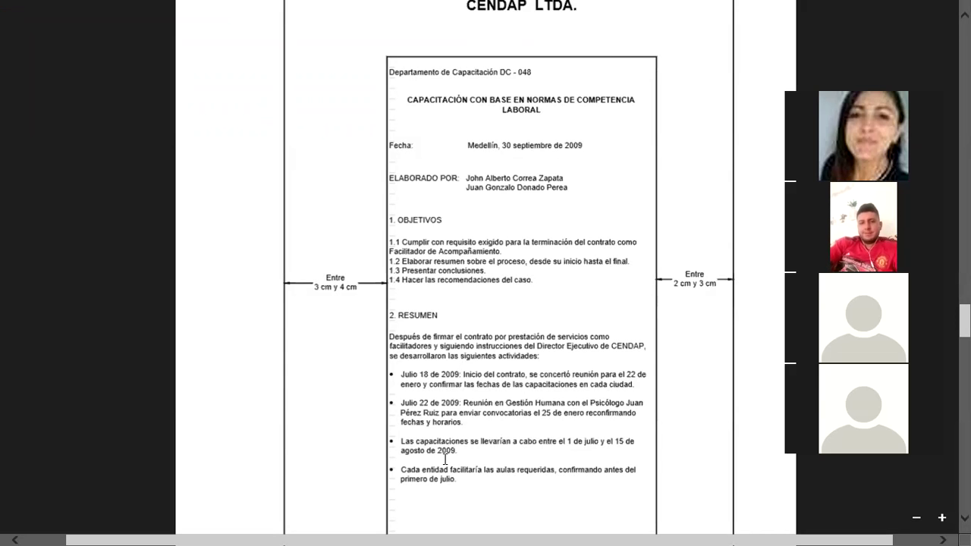
click(933, 7)
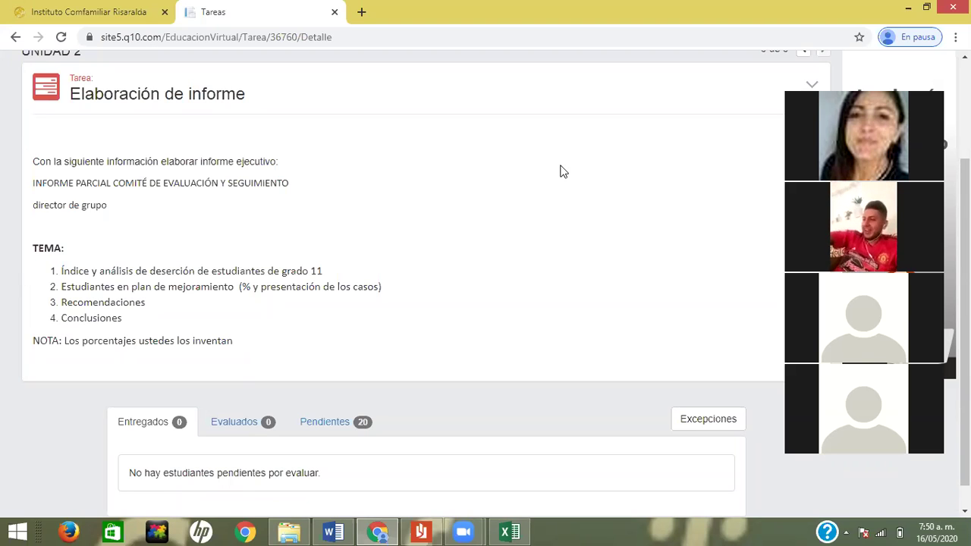
- Switch to the PRODUCCIÓN DOC 2FINDE workbook in Excel and enter the date 16 mayo in cell O1 of the asistencia sheet
click(509, 532)
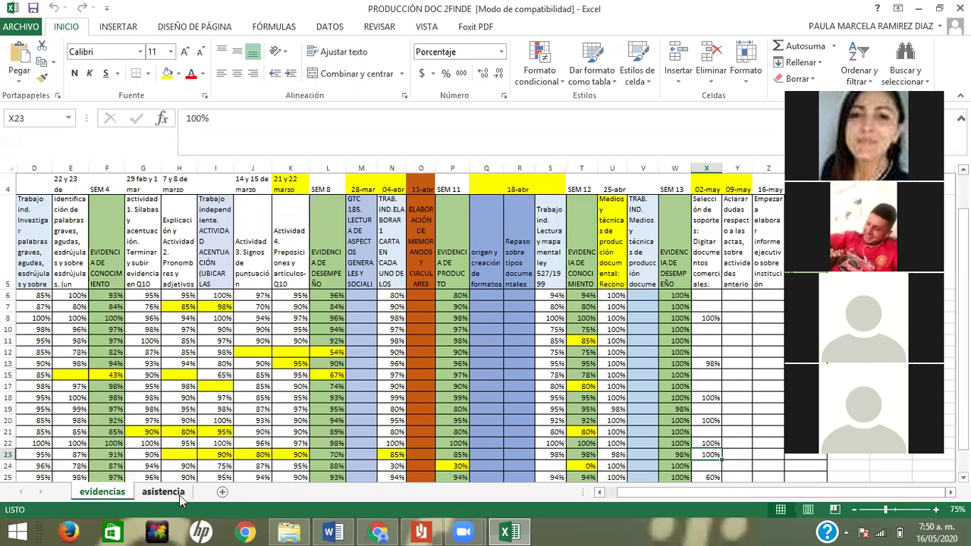
click(179, 495)
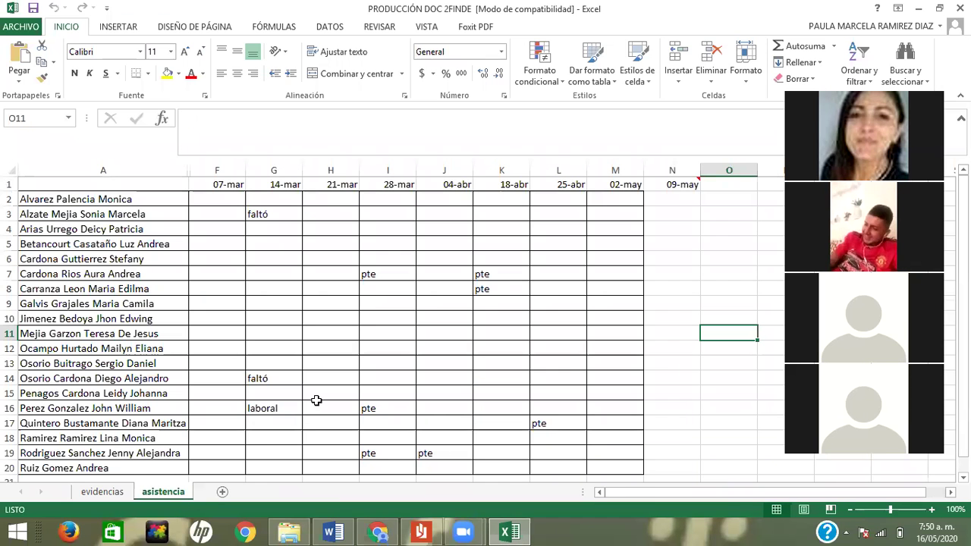
click(727, 186)
text(16 mayo)
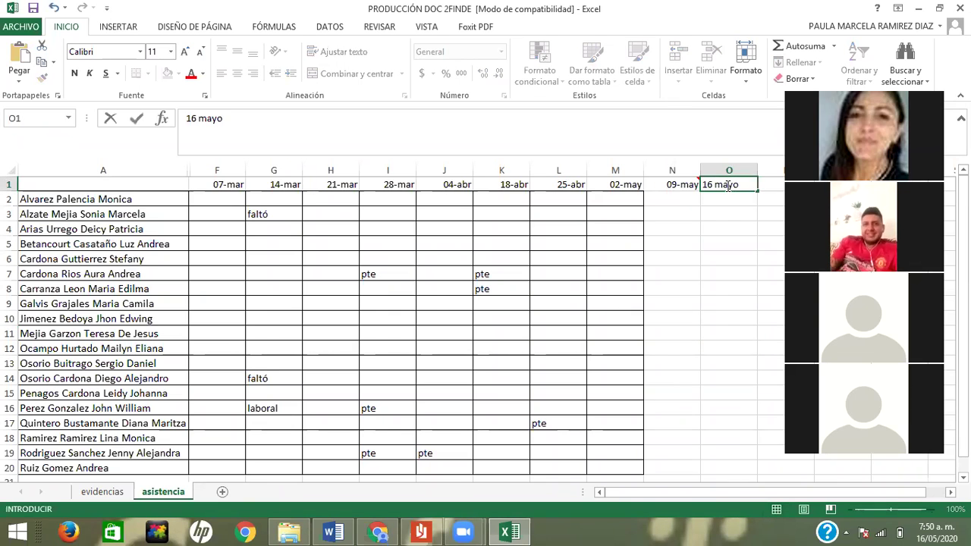
key(Return)
- Apply all borders to cells O2:O20 under the 16-may heading
key(Left)
key(Right)
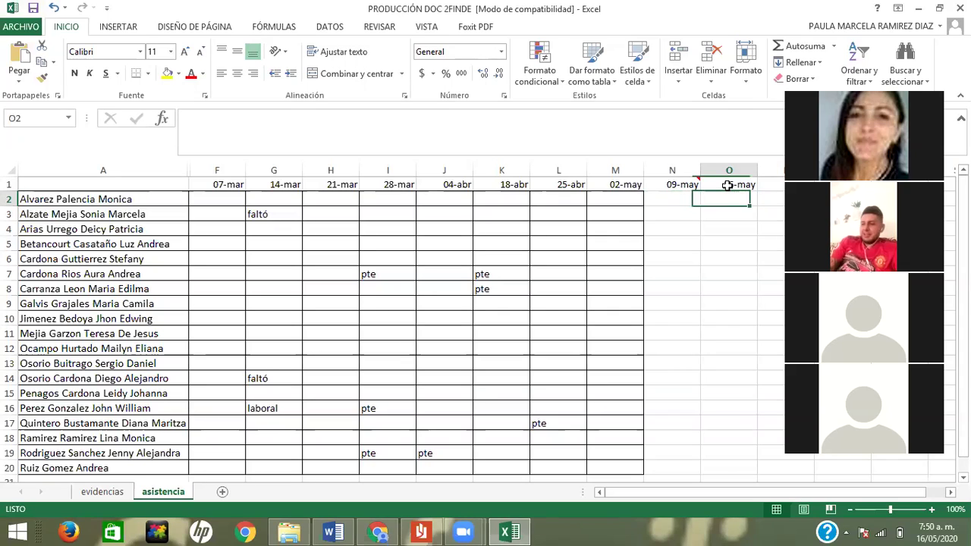
key(shift+Down)
key(shift+Down)
key(shift+Down)
key(shift+Down)
key(shift+Down)
key(shift+Down)
key(shift+Down)
key(shift+Down)
key(shift+Down)
key(shift+Down)
key(shift+Down)
key(shift+Down)
key(shift+Down)
key(shift+Down)
key(shift+Down)
key(shift+Down)
key(shift+Down)
key(shift+Down)
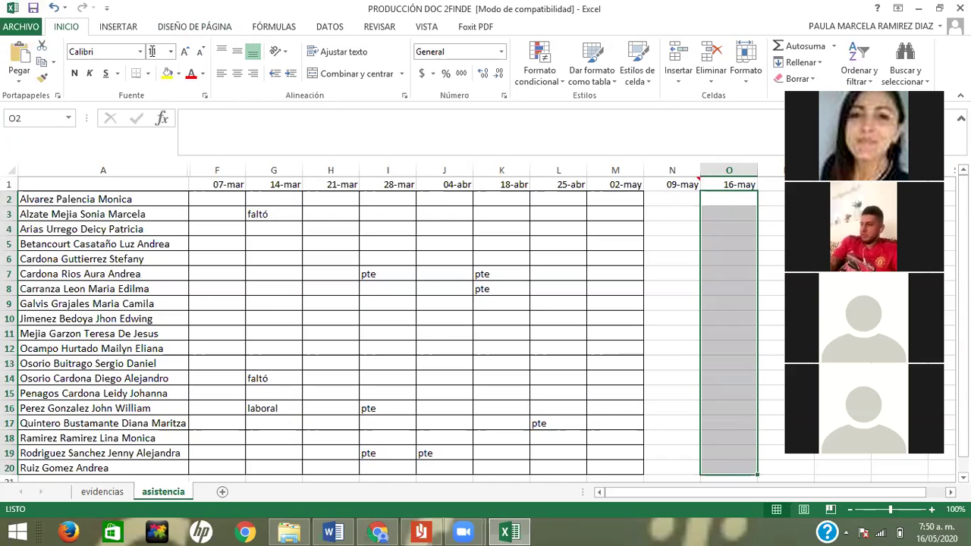
click(149, 75)
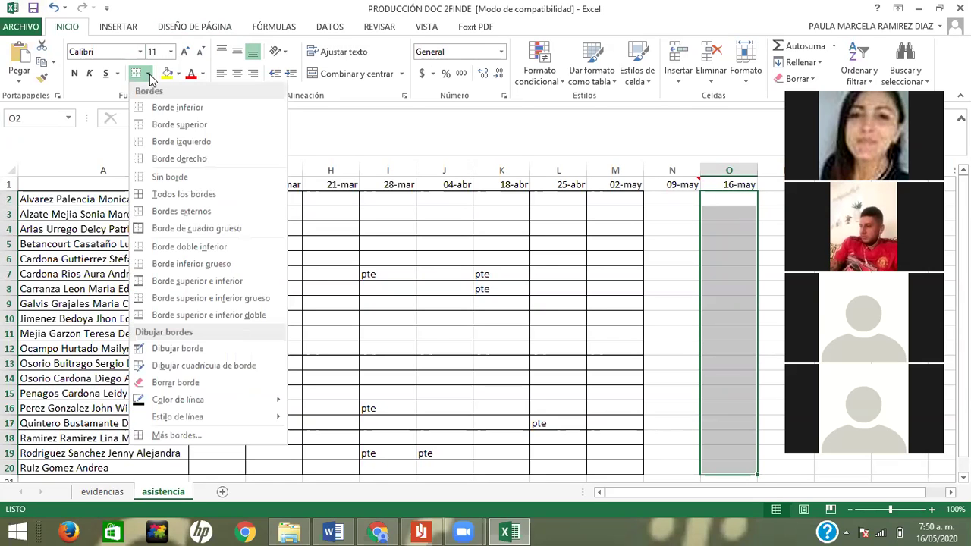
click(160, 195)
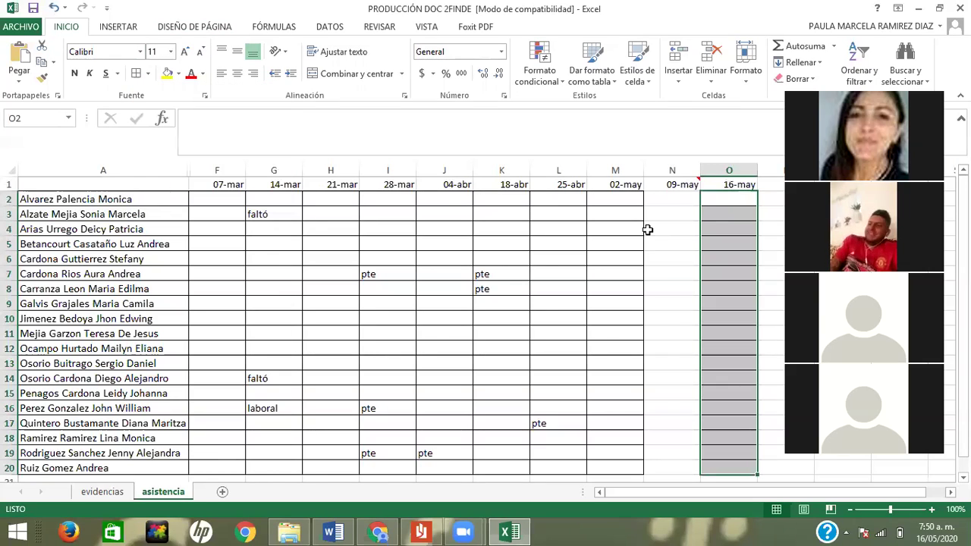
- Check the roll from row 2 and enter pte in cell O5 for the student in row 5
click(729, 197)
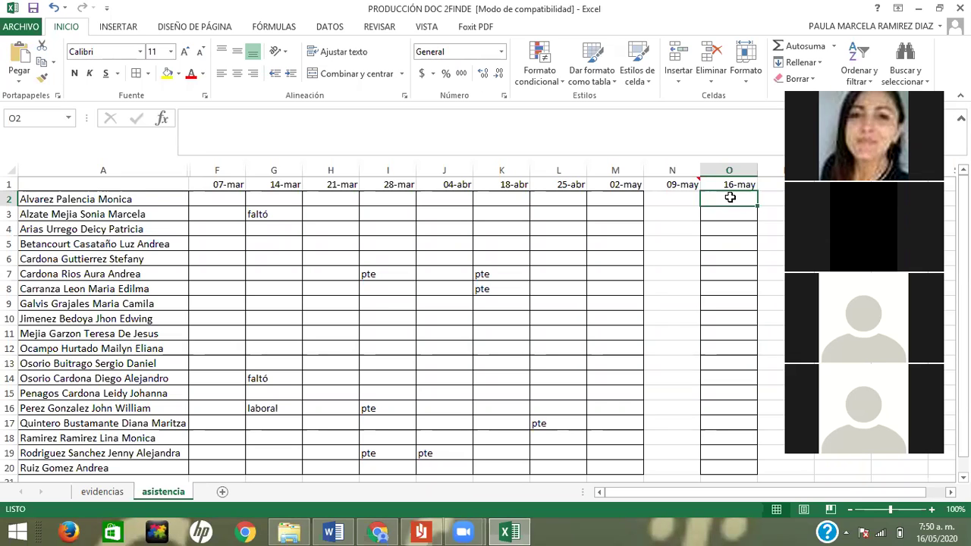
key(Down)
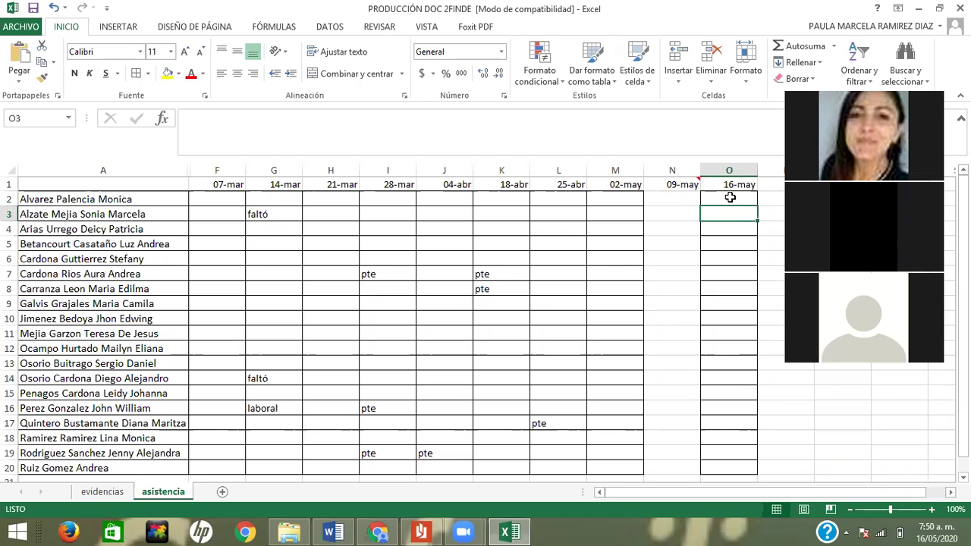
key(Down)
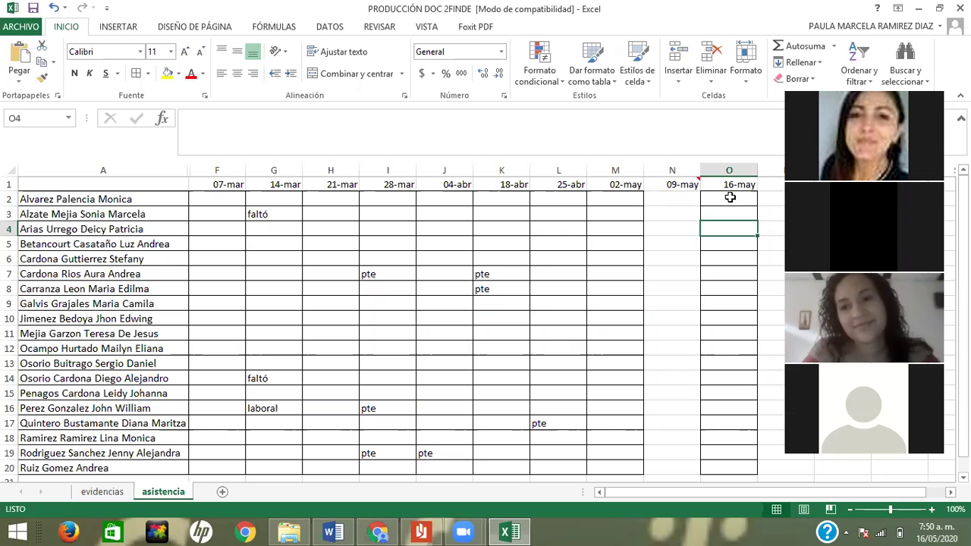
key(Down)
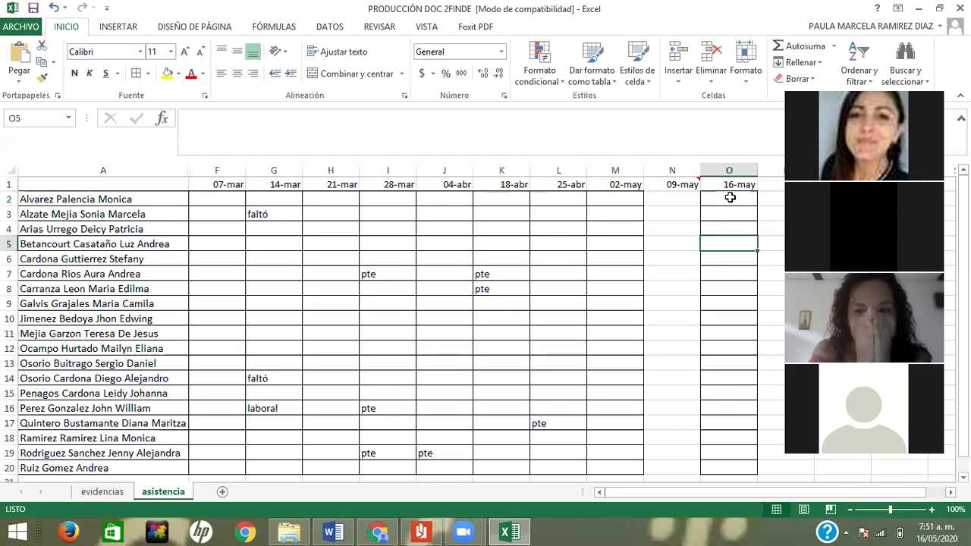
text(pte)
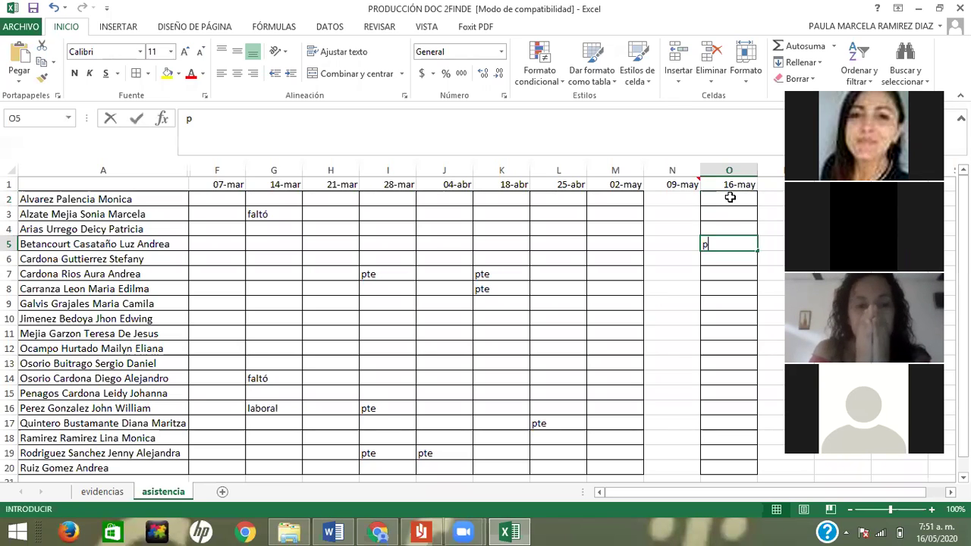
key(Return)
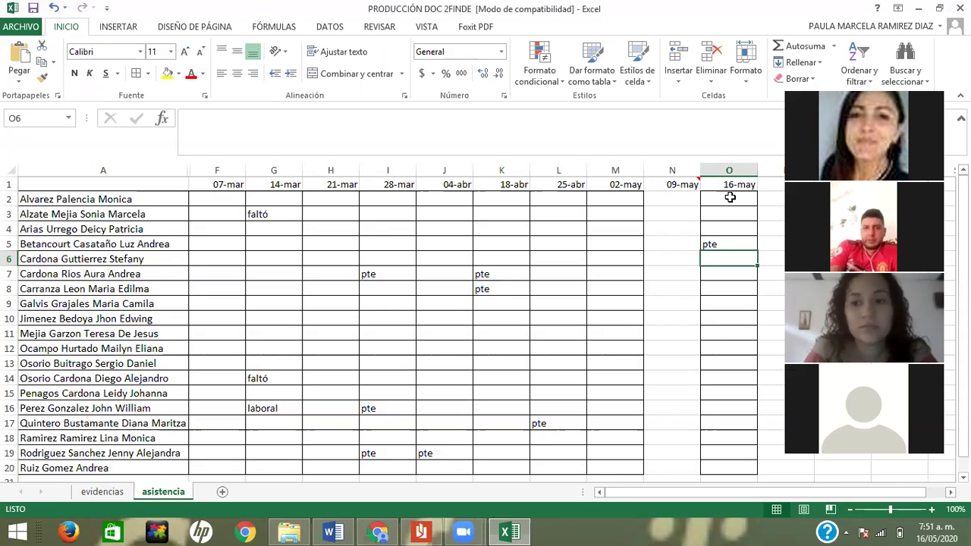
- Check the roll student by student down the 16-may column from row 6 to row 20
key(Down)
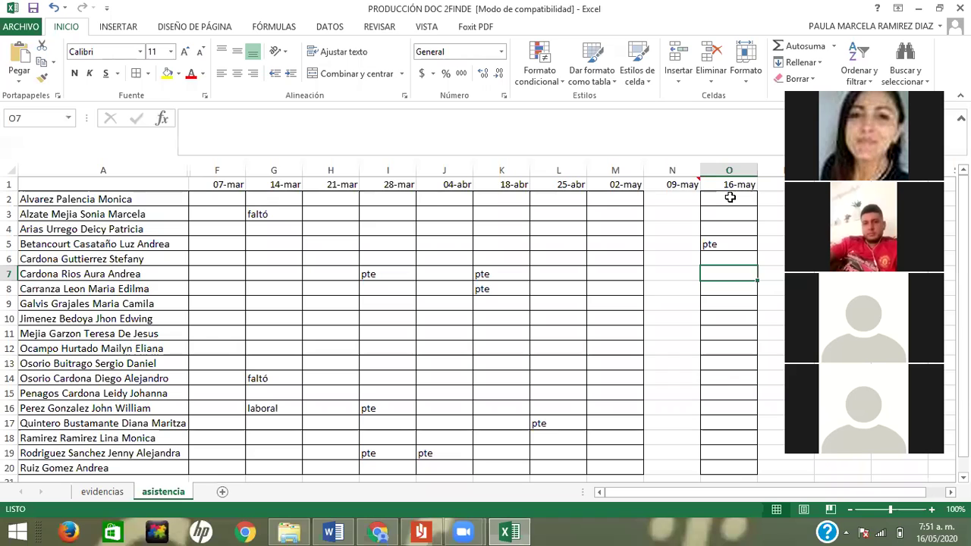
key(Down)
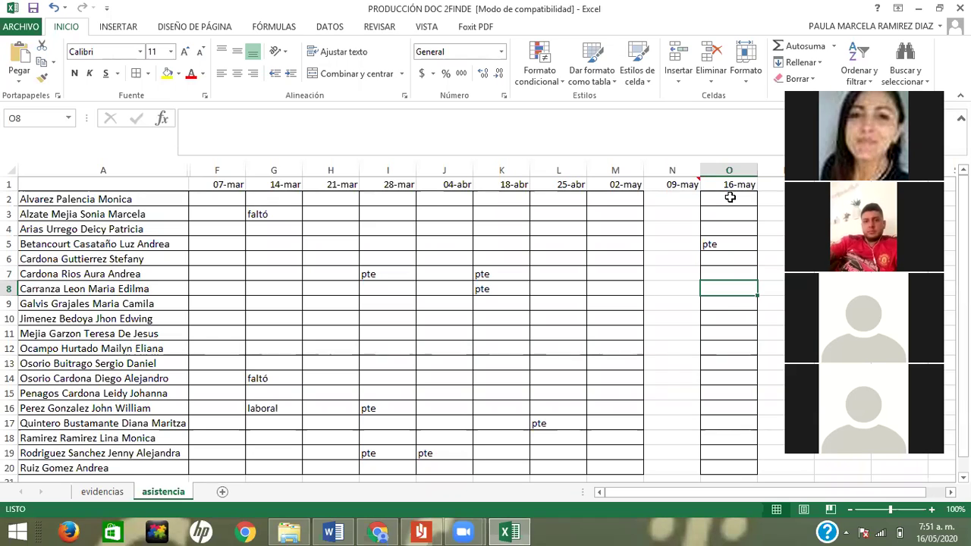
key(Down)
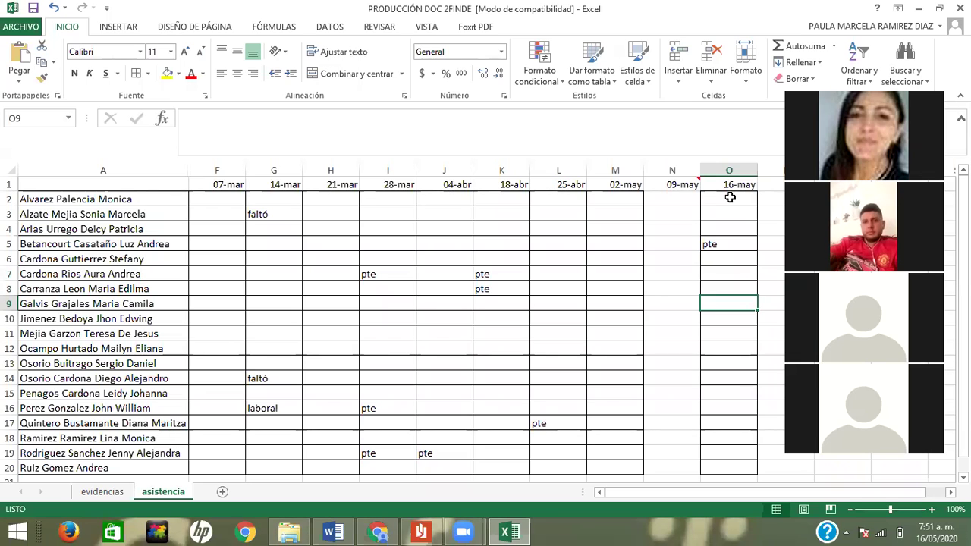
key(Down)
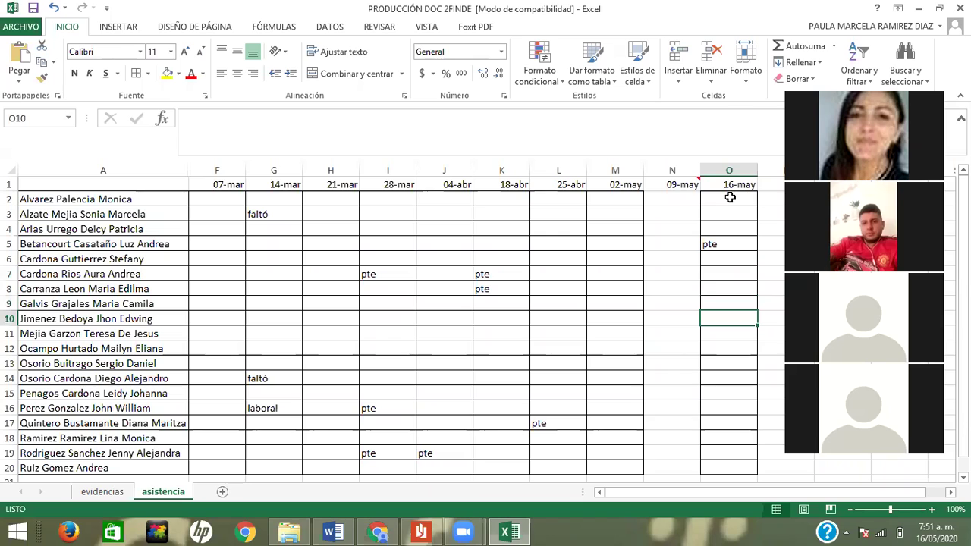
key(Down)
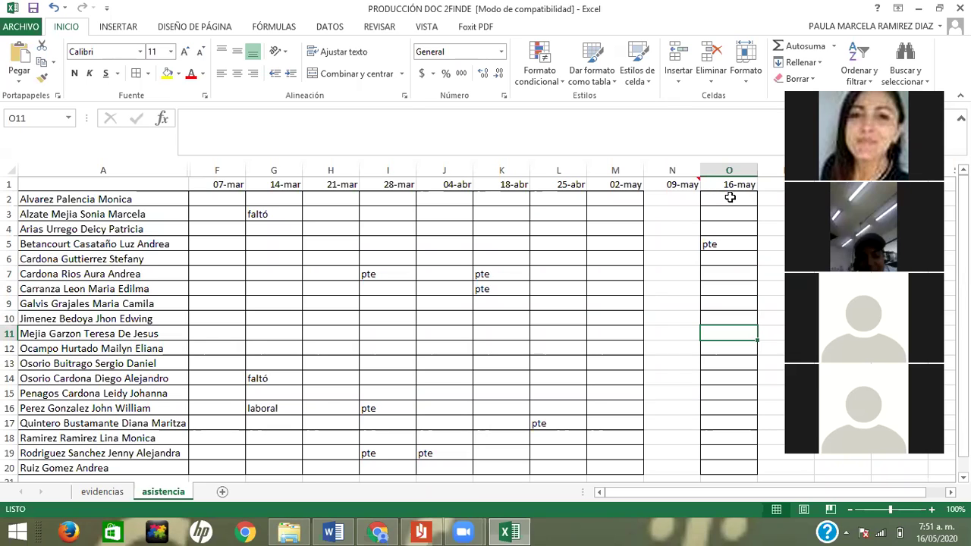
key(Down)
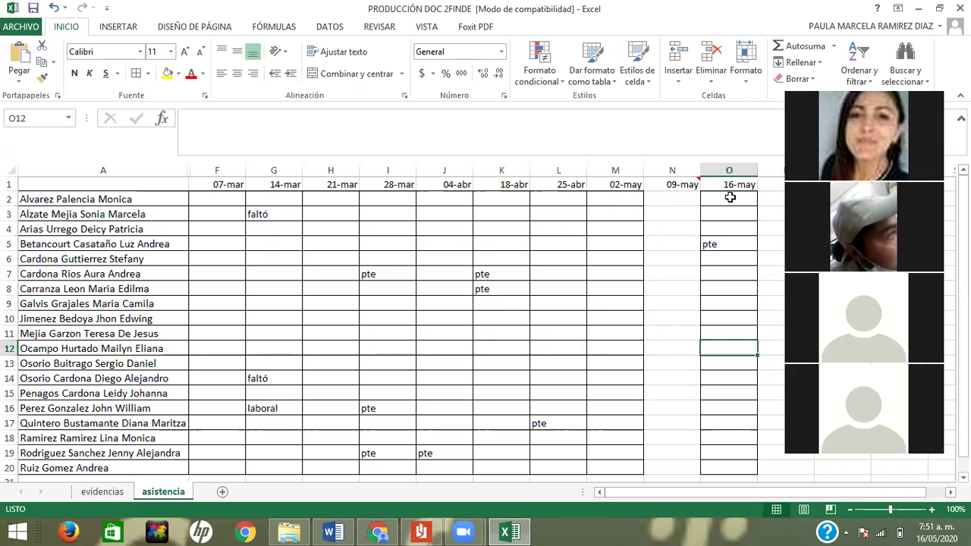
key(Down)
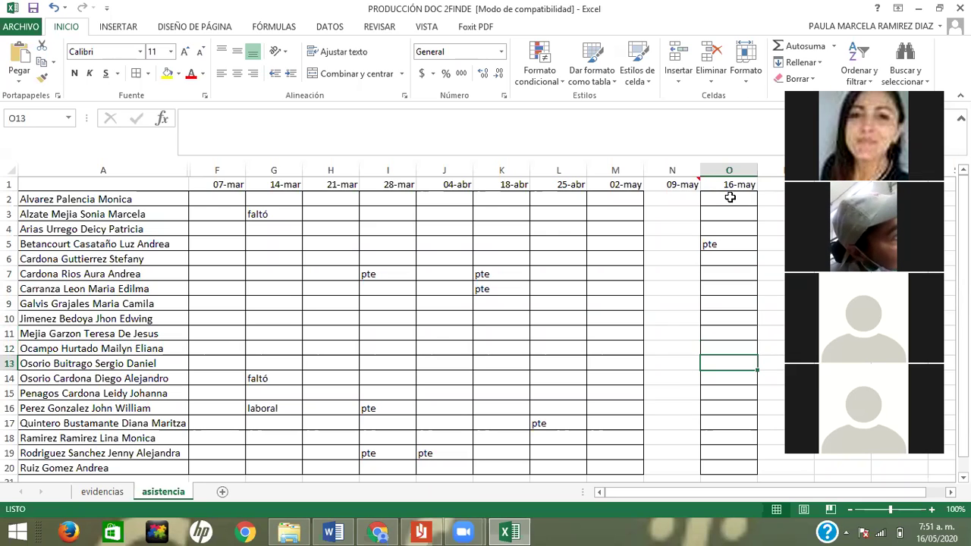
key(Down)
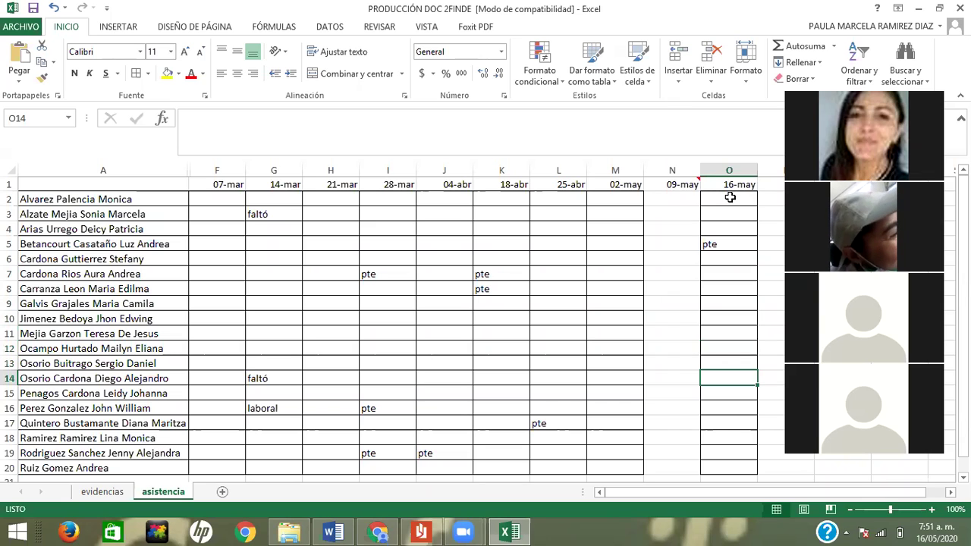
key(Down)
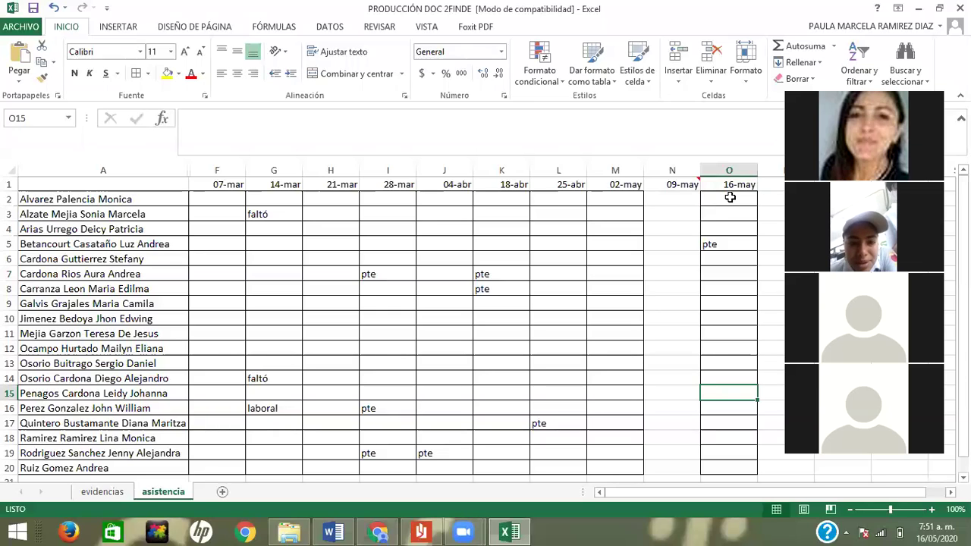
key(Down)
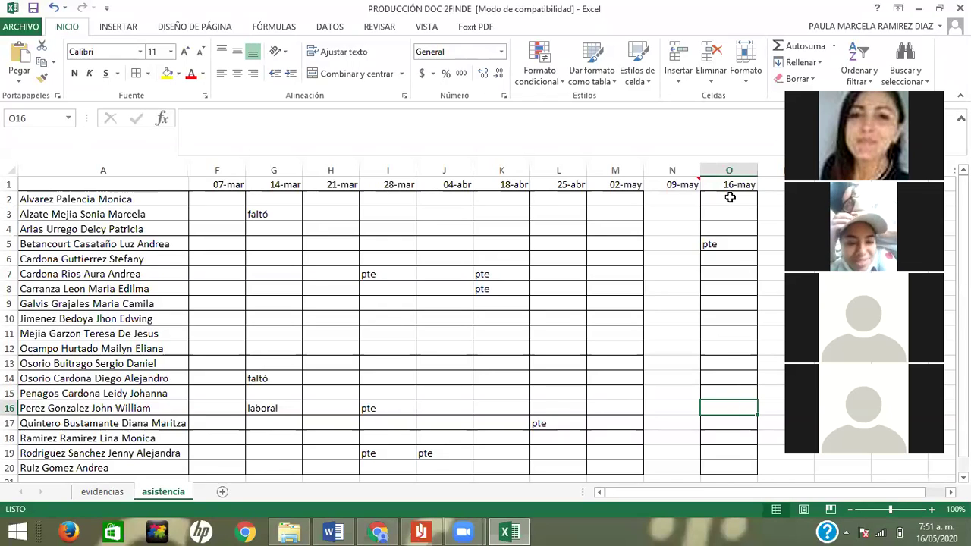
key(Down)
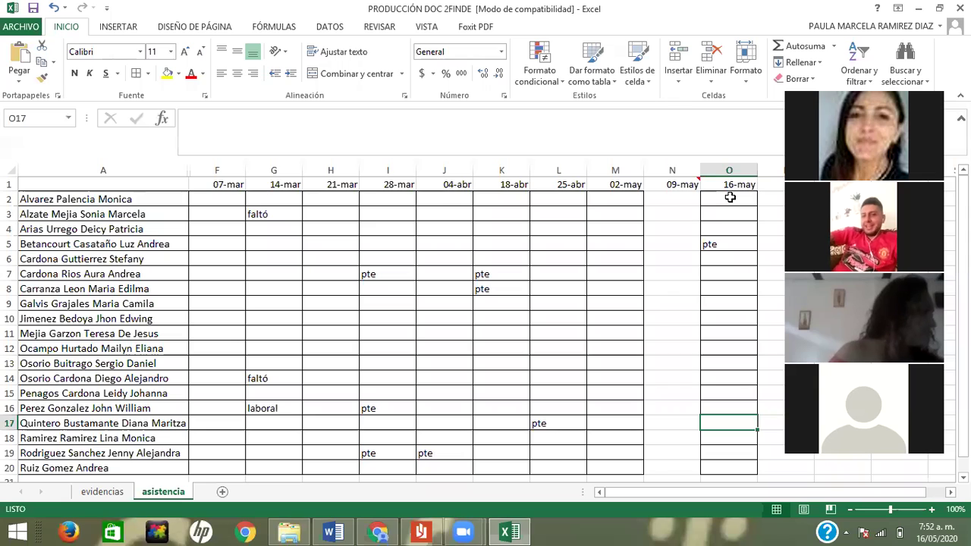
key(Down)
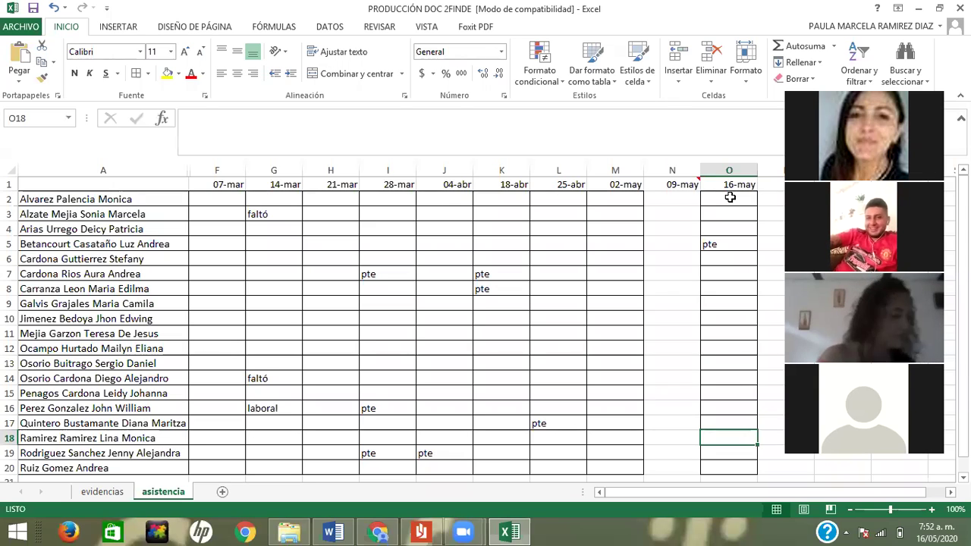
key(Down)
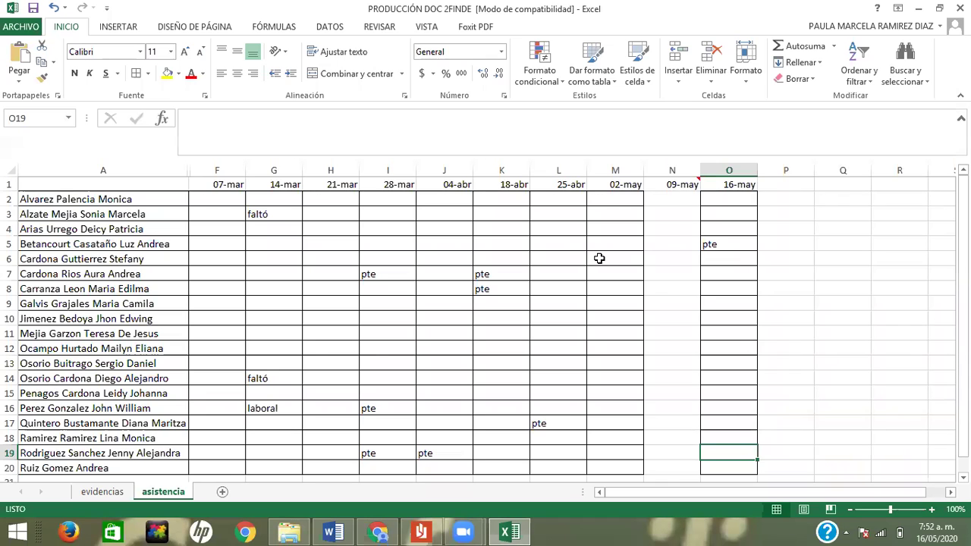
key(Down)
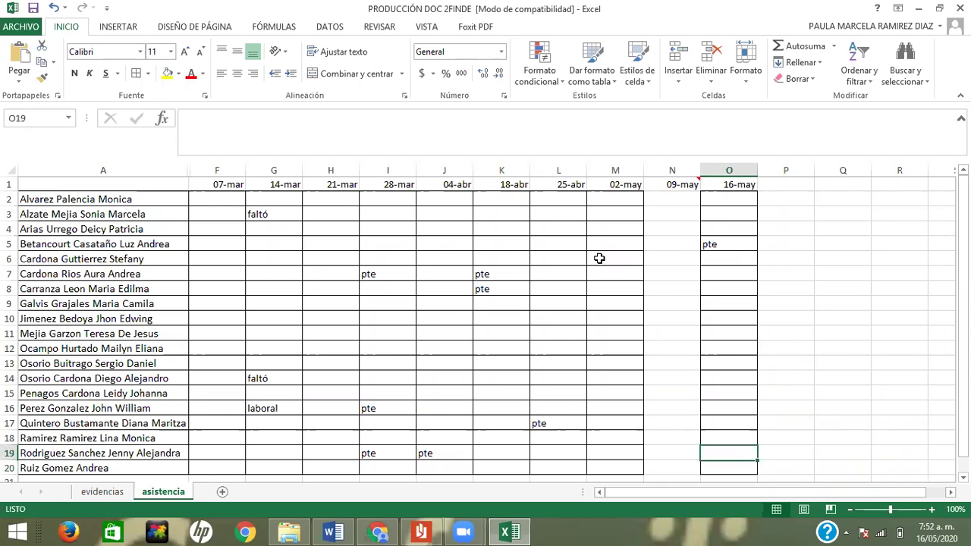
- Save the workbook in its current format with cell O1 selected and return to the Elaboración de informe task in the browser
key(Up)
key(Up)
key(Up)
key(Up)
key(Up)
key(Up)
key(Up)
key(Up)
key(Up)
key(Up)
key(Up)
key(Up)
key(Up)
key(Up)
key(Up)
key(Up)
key(Up)
key(Up)
key(Up)
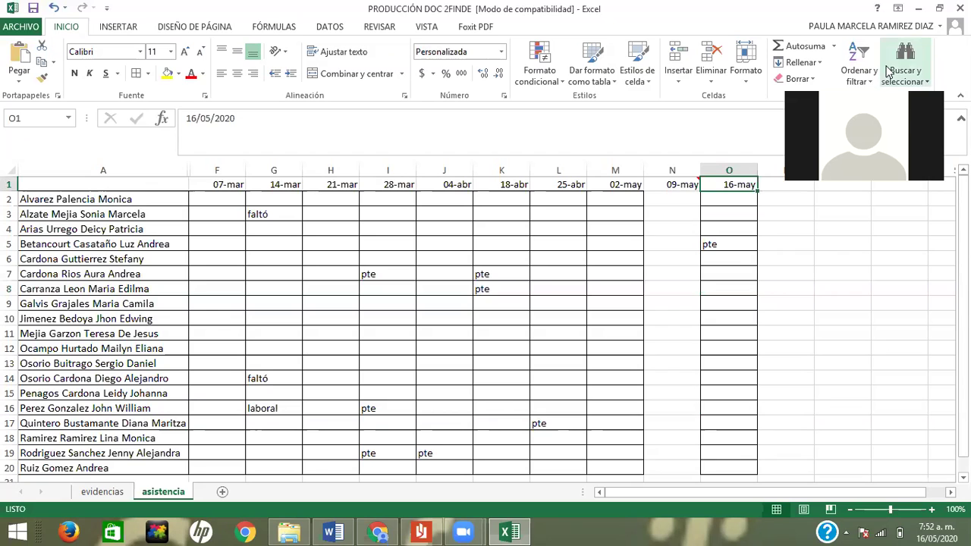
click(33, 7)
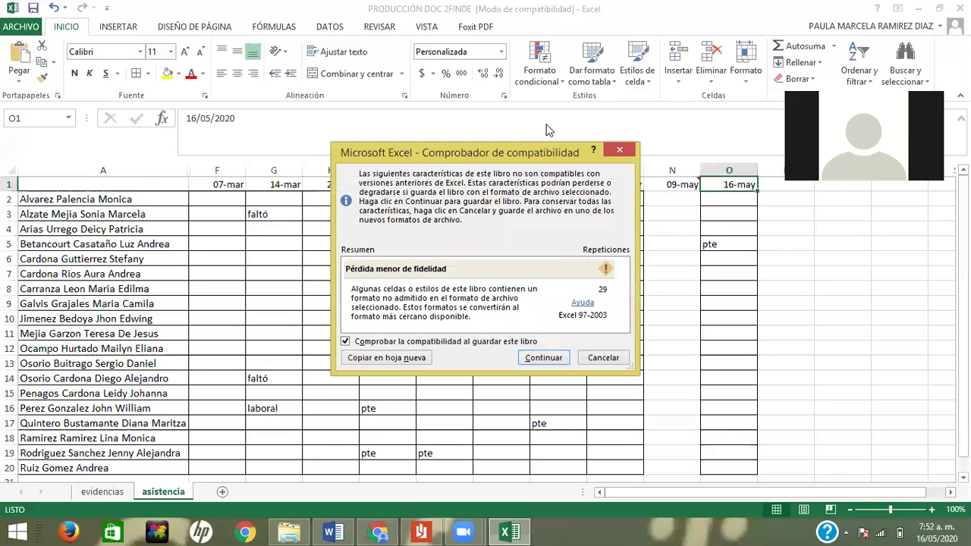
click(543, 357)
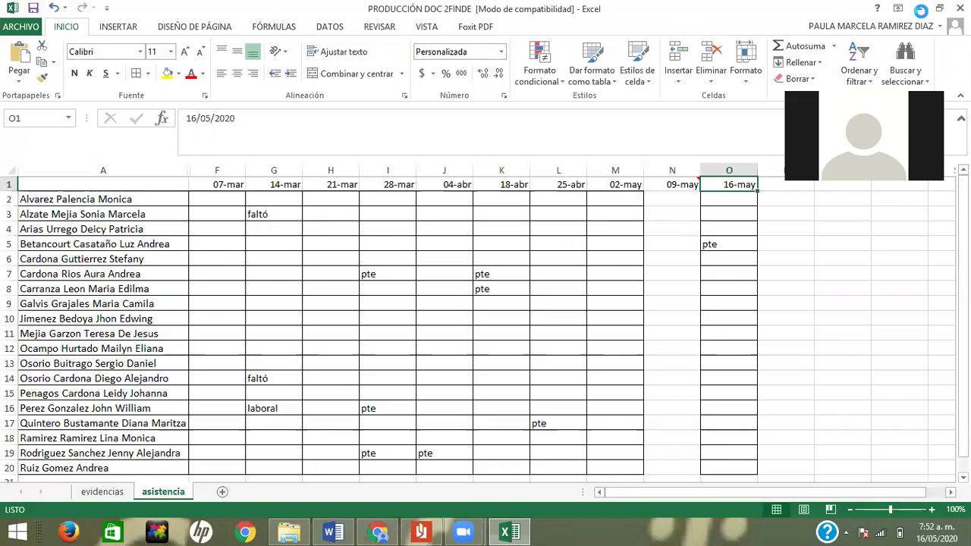
click(919, 8)
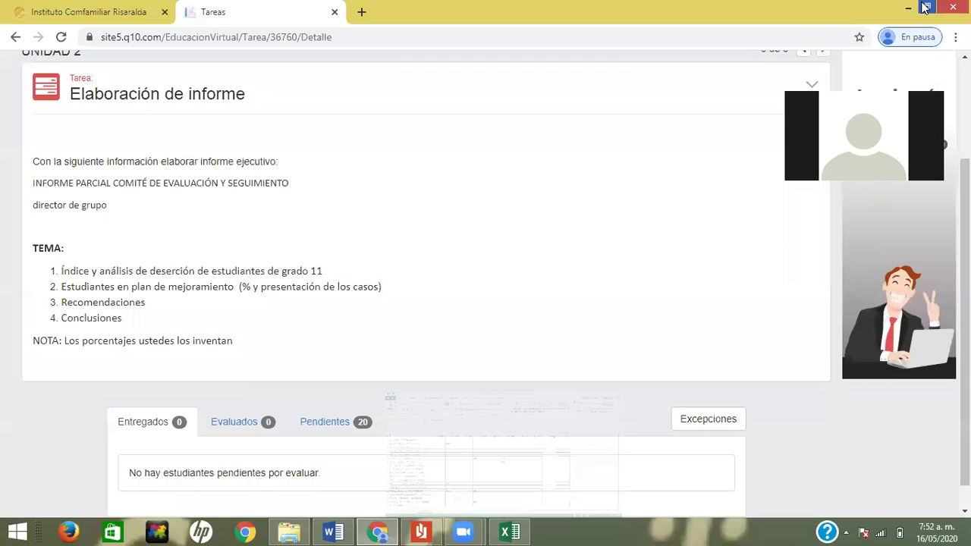